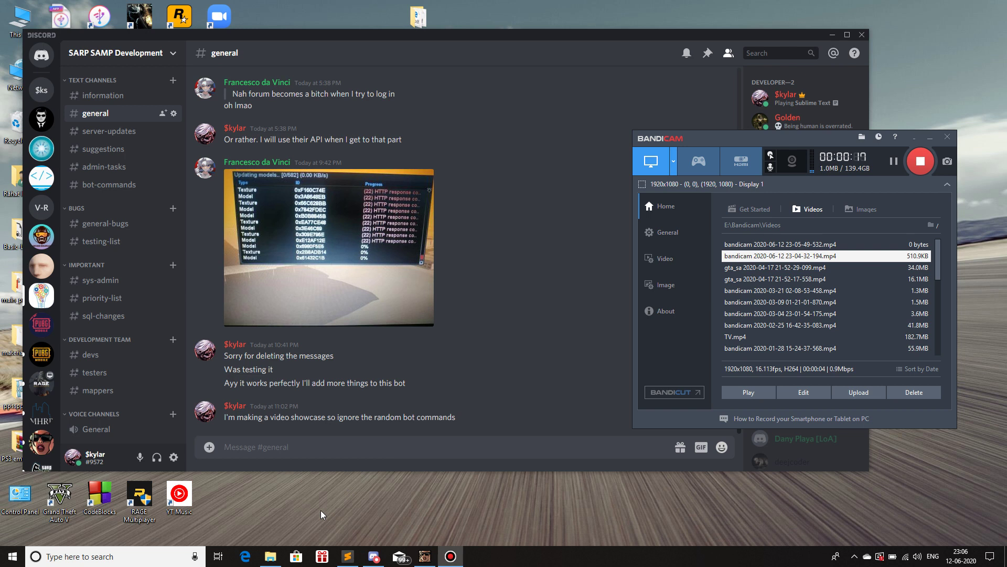
- Launch SAMP_Monitor.exe from the netcoreapp3.1 folder and move its console window clear of the Discord channel list
click(270, 556)
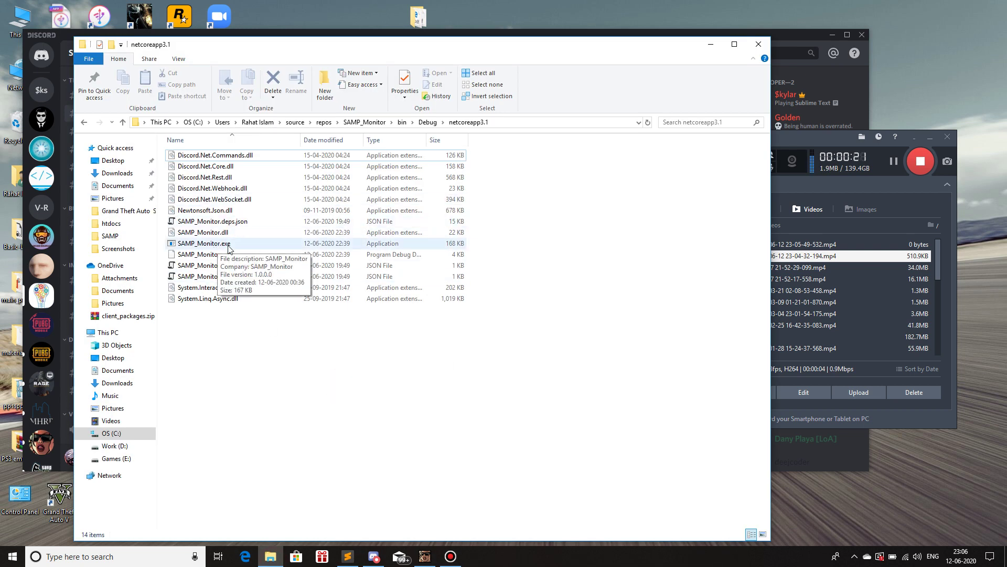
drag(338, 49, 540, 39)
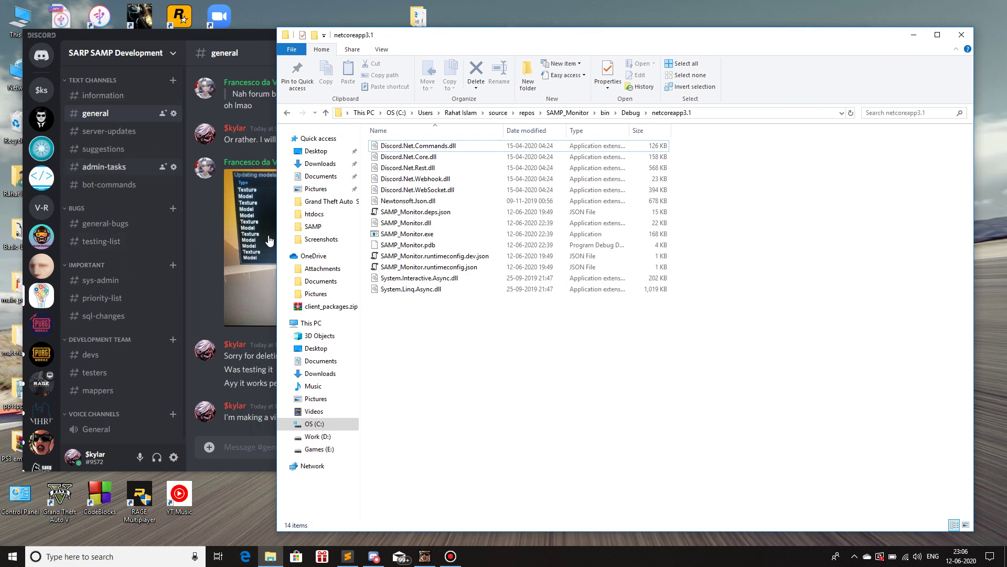
click(412, 236)
double_click(412, 236)
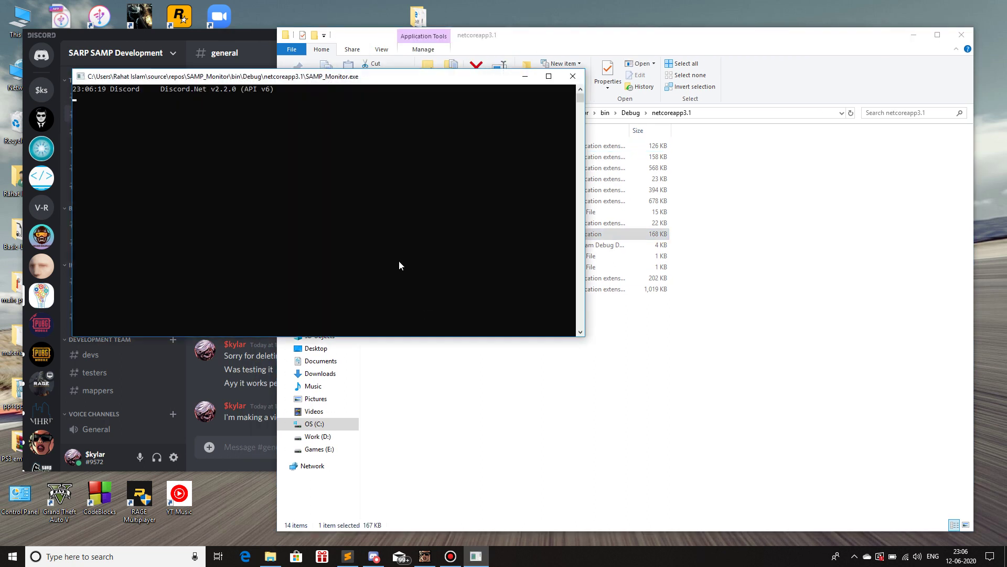
drag(376, 185, 417, 118)
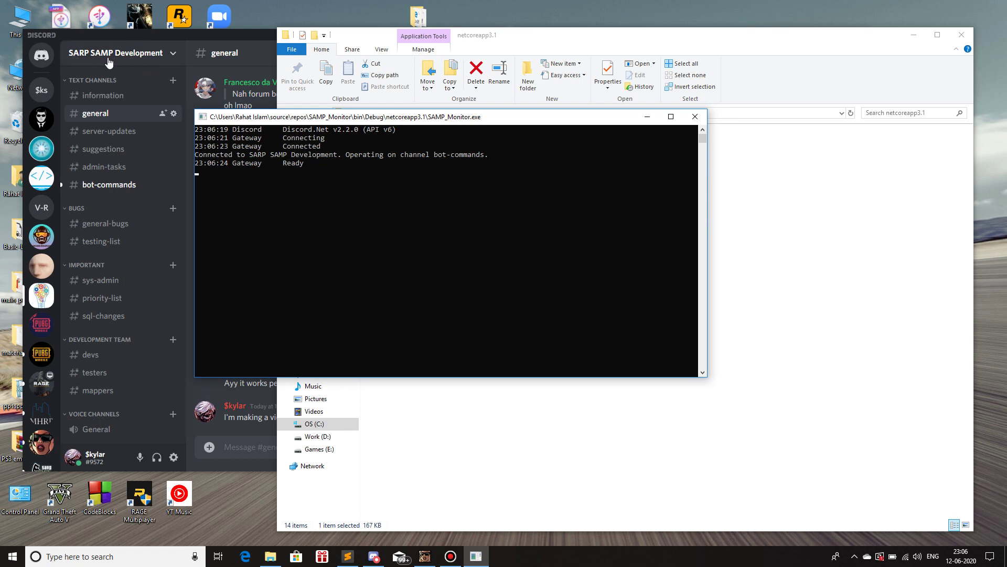
- In Discord's bot-commands channel, look over the bot's status message and send the !help command
click(100, 185)
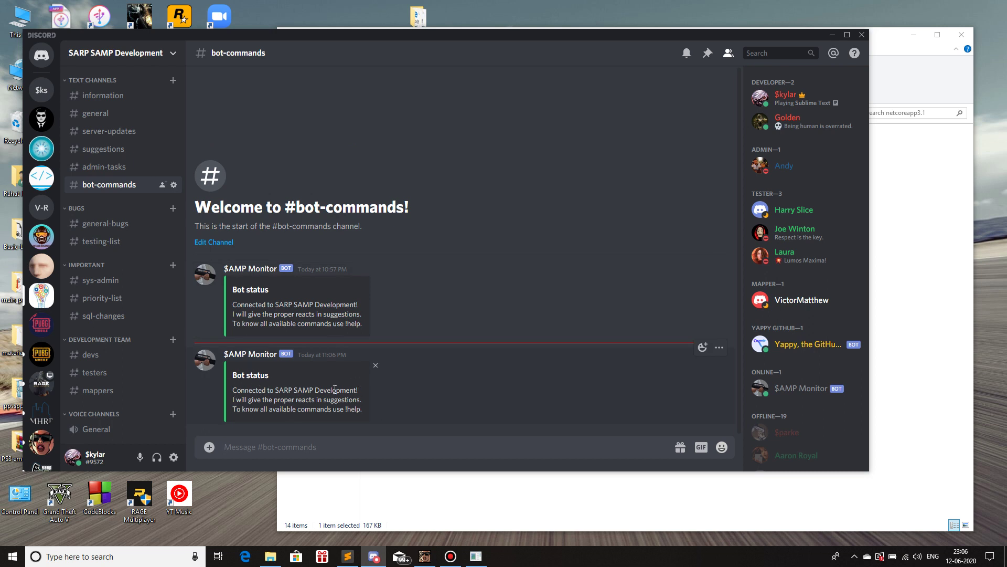
drag(238, 400, 326, 400)
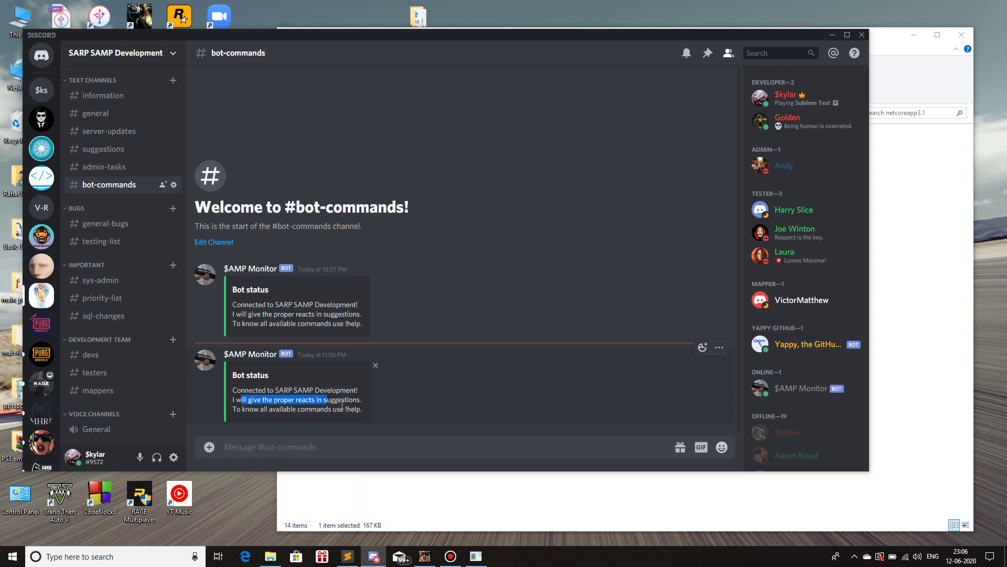
click(343, 407)
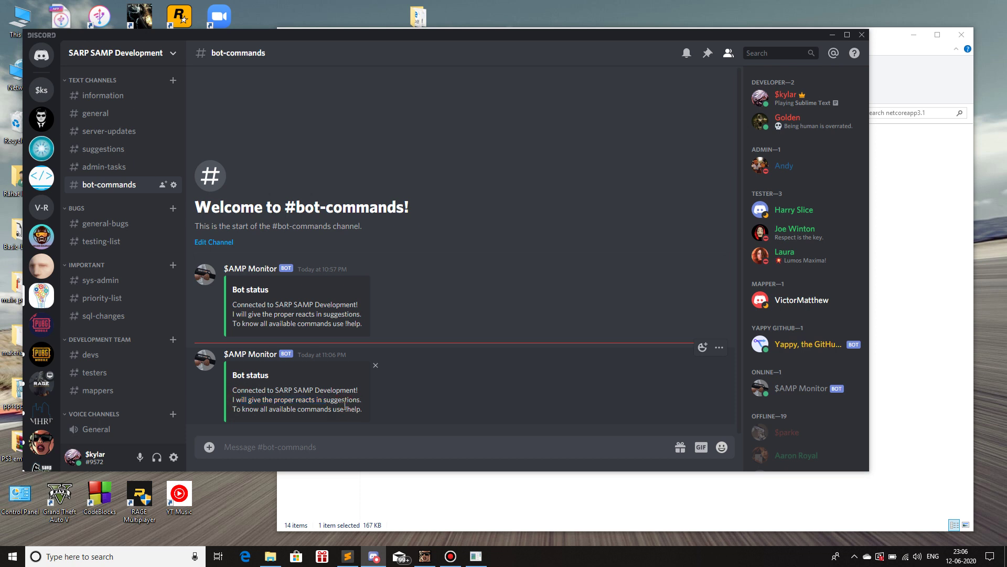
click(103, 112)
click(103, 185)
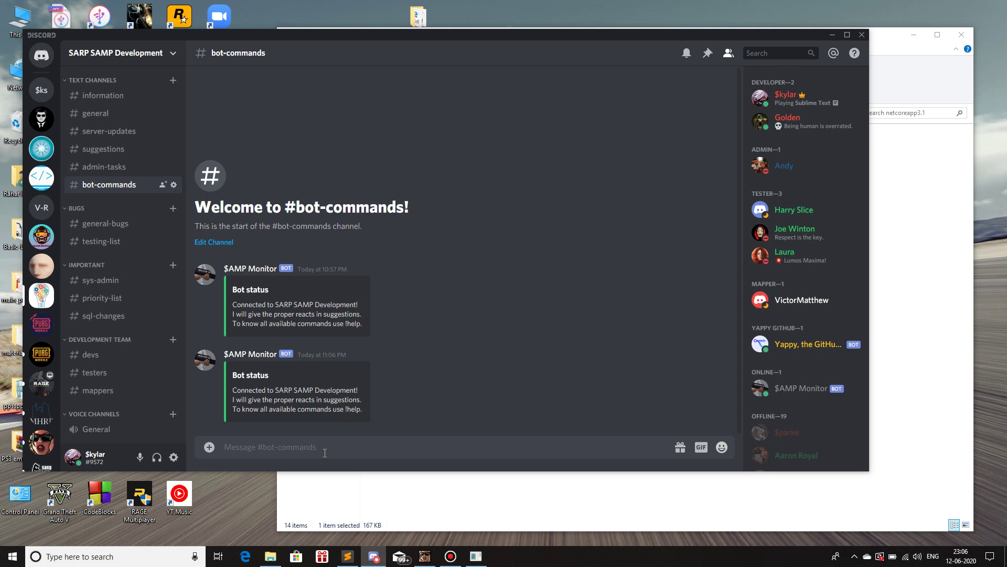
text(!help)
key(Return)
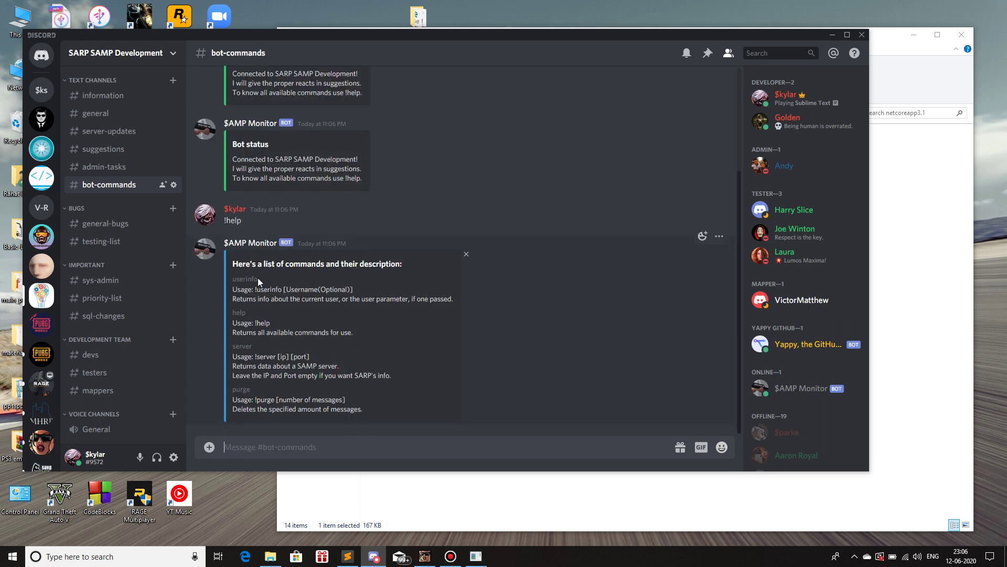
- Check the userinfo entry in the command list and send !userinfo without a username
drag(260, 280, 231, 282)
click(294, 424)
text(!userinfo)
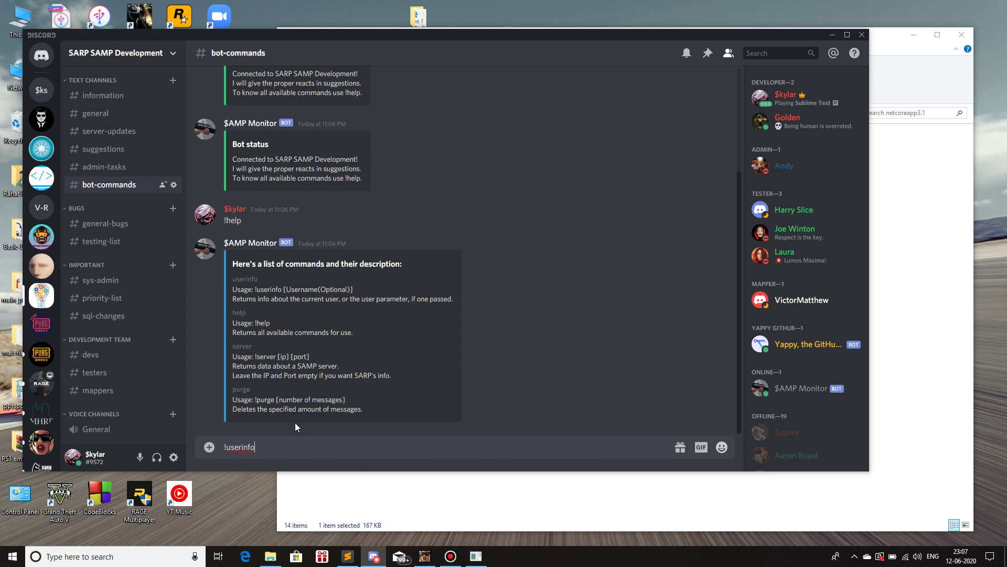
key(Return)
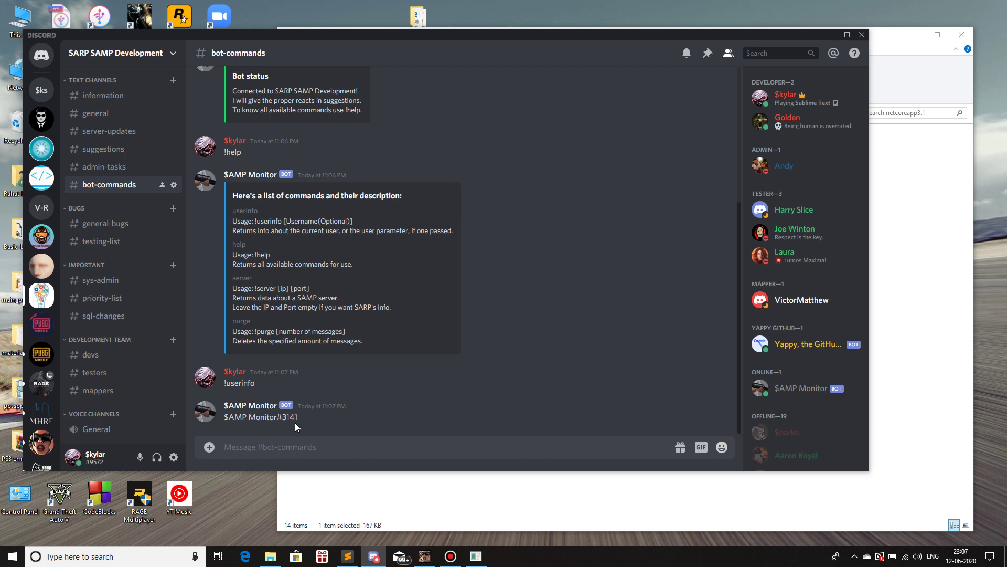
- Send !userinfo again with the account's own username as the parameter
text(!userinfo #ky)
key(BackSpace)
key(BackSpace)
key(BackSpace)
key(BackSpace)
key(BackSpace)
key(BackSpace)
key(BackSpace)
key(BackSpace)
key(BackSpace)
key(BackSpace)
key(BackSpace)
key(BackSpace)
key(BackSpace)
key(BackSpace)
key(BackSpace)
key(BackSpace)
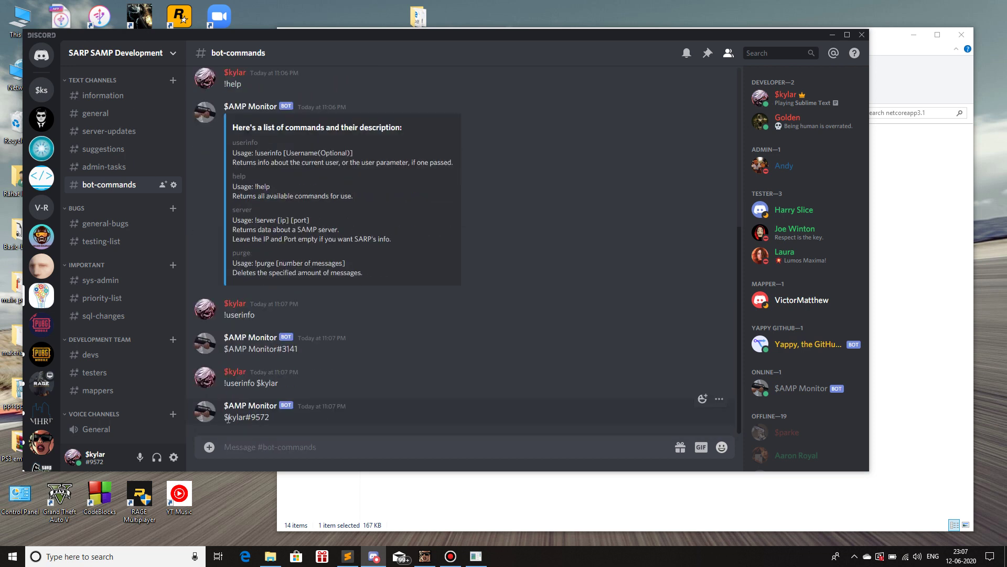
- Query the default SARP server by sending !server without an IP or port, and review the fields of the reply
drag(249, 419, 279, 421)
click(278, 421)
double_click(245, 177)
triple_click(231, 83)
double_click(241, 209)
click(345, 420)
text(!server)
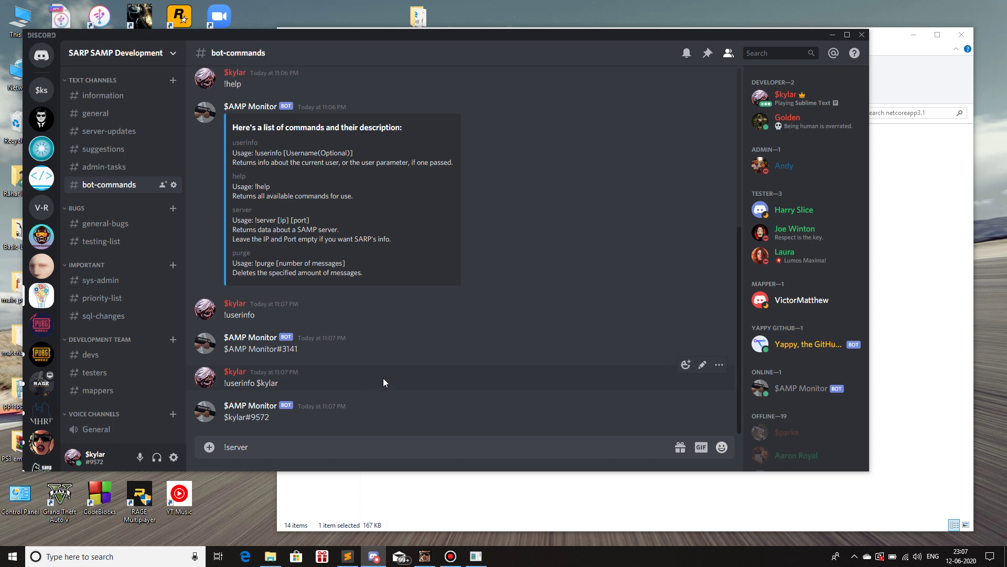
key(Return)
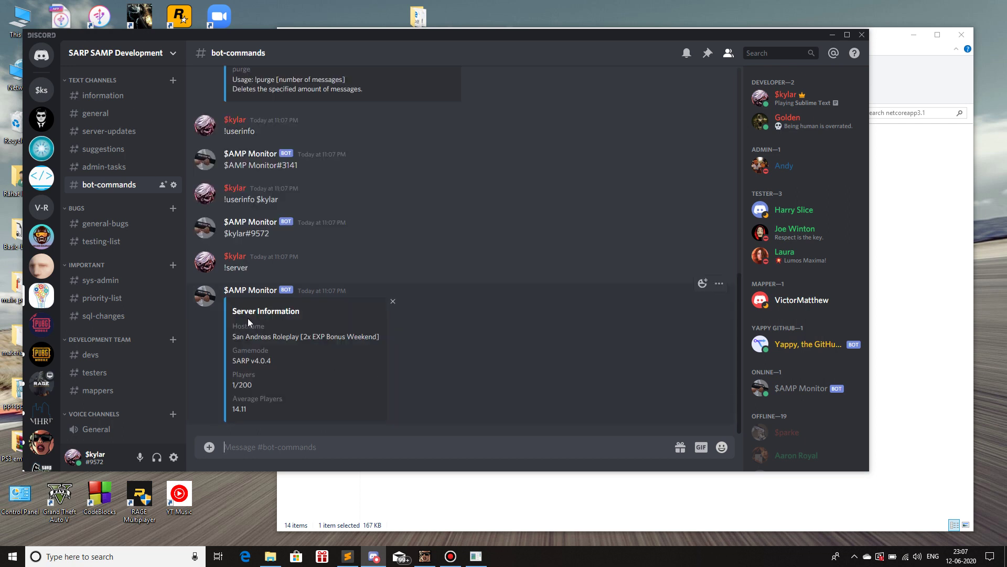
drag(234, 326, 233, 375)
drag(286, 399, 231, 399)
click(310, 449)
- Copy the IP address of the last favorite server in San Andreas Multiplayer into a Discord message reading !server 172.107.2.27
click(425, 556)
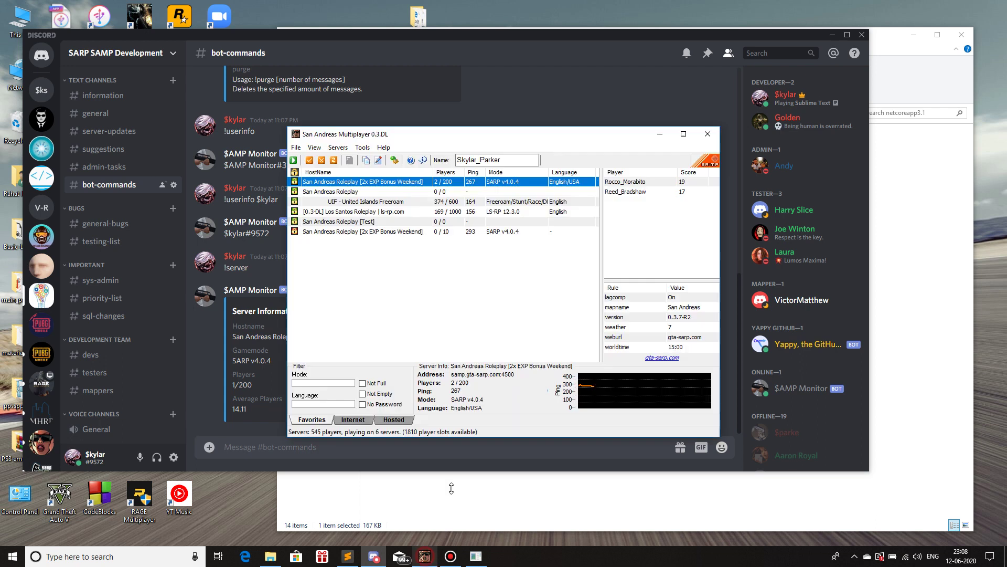
click(411, 231)
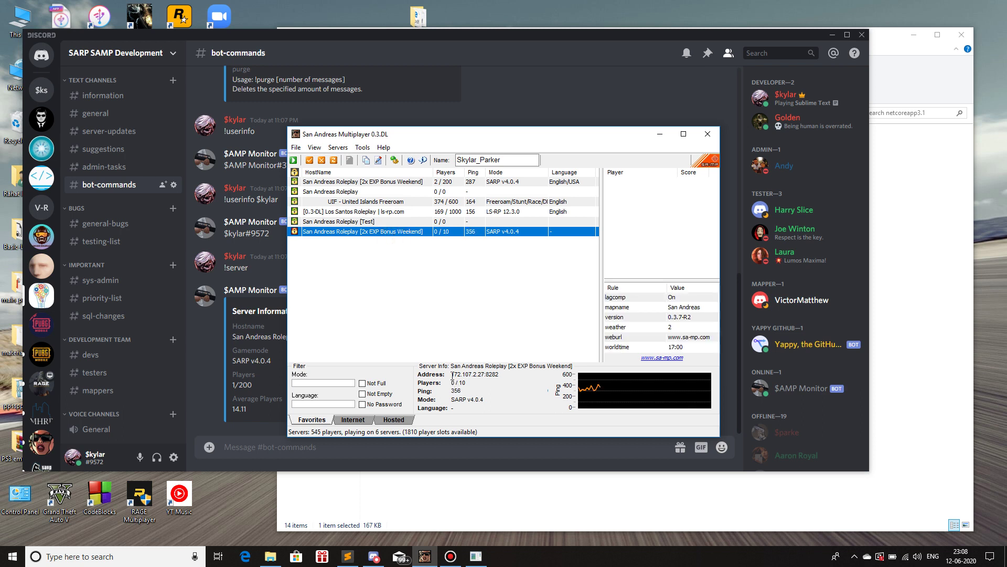
drag(452, 376, 482, 375)
click(300, 439)
text(!server)
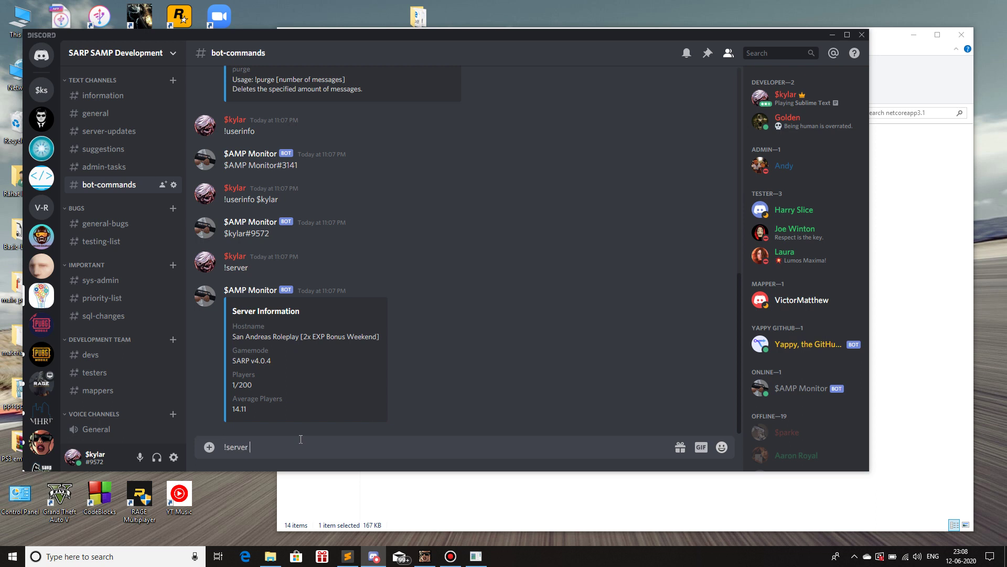
text(172.107.2.27)
- Complete the !server command with port 8282, send it, and review the hostname, gamemode and players in the reply
key(alt+Tab)
click(503, 383)
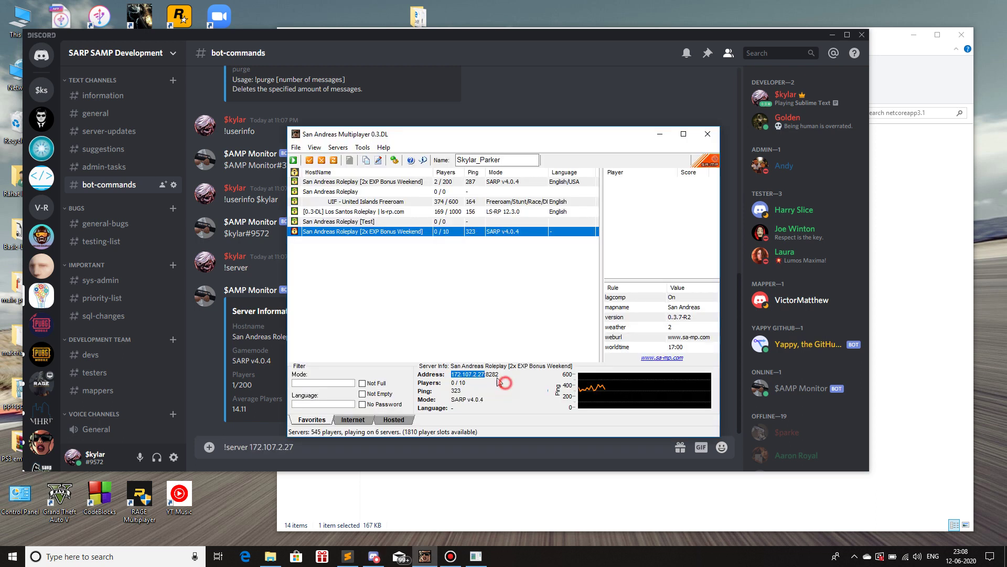
click(327, 447)
text(8282)
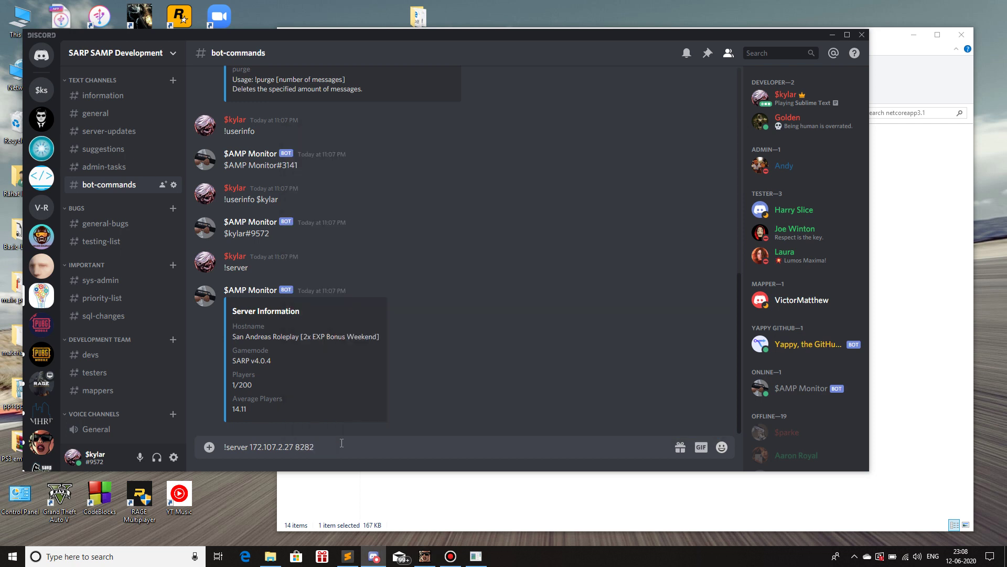
key(Return)
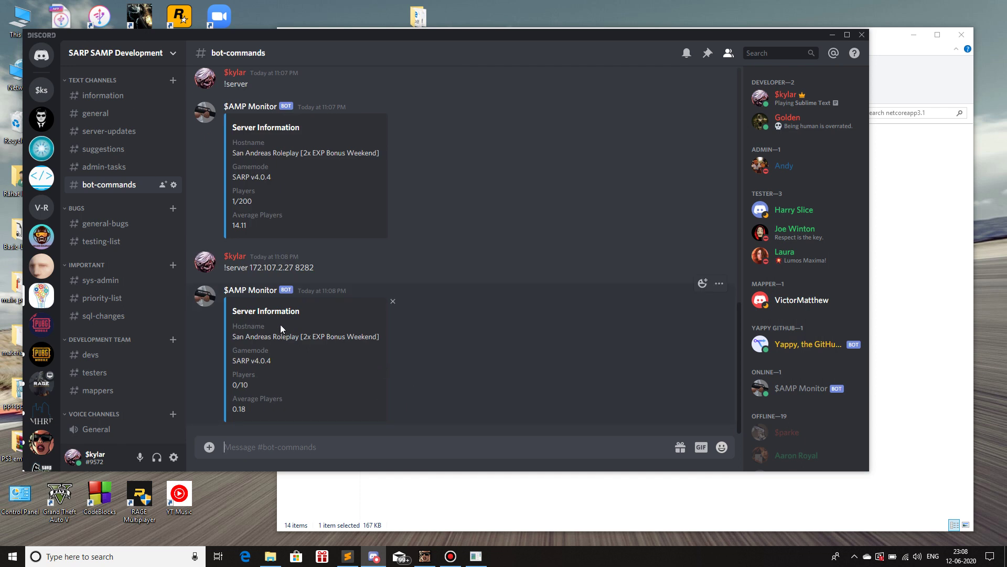
click(235, 337)
triple_click(313, 338)
drag(292, 362, 244, 384)
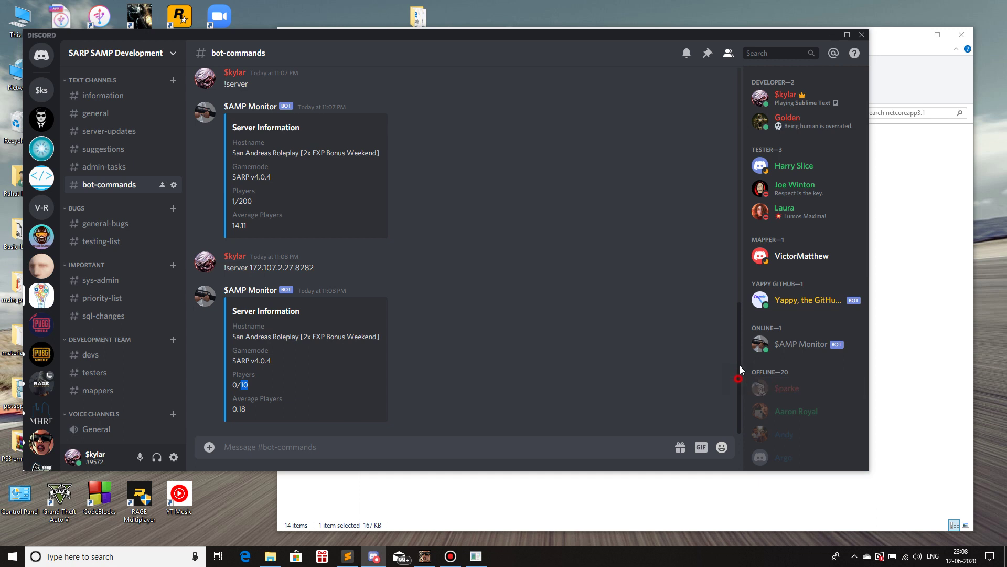
- Check the purge entry in the help message and clear the bot-commands channel with !purge 4 and !purge 25
drag(743, 378, 742, 267)
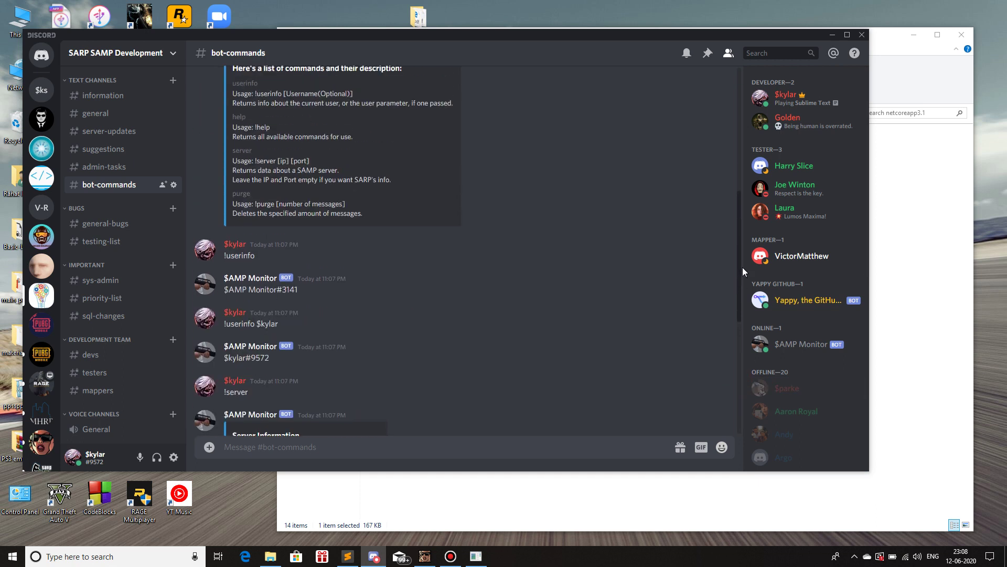
drag(256, 194, 229, 194)
drag(738, 297, 735, 418)
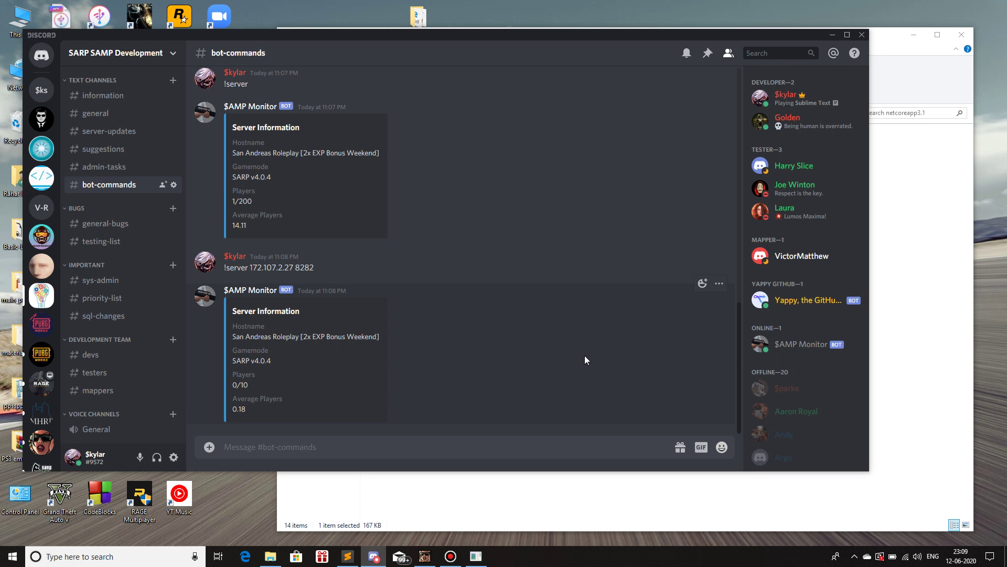
text(!purge 4)
key(Return)
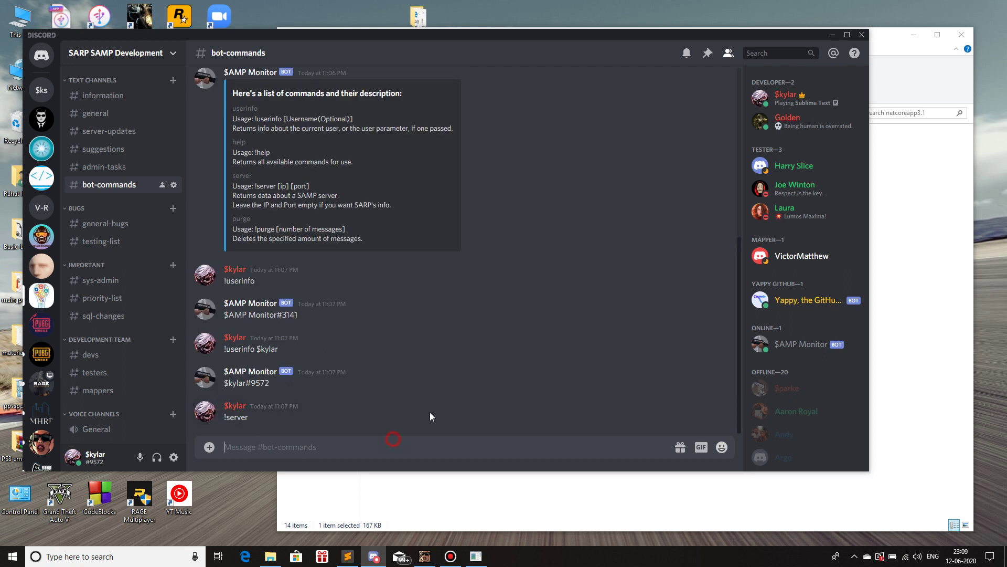
text(!purge 25)
key(Return)
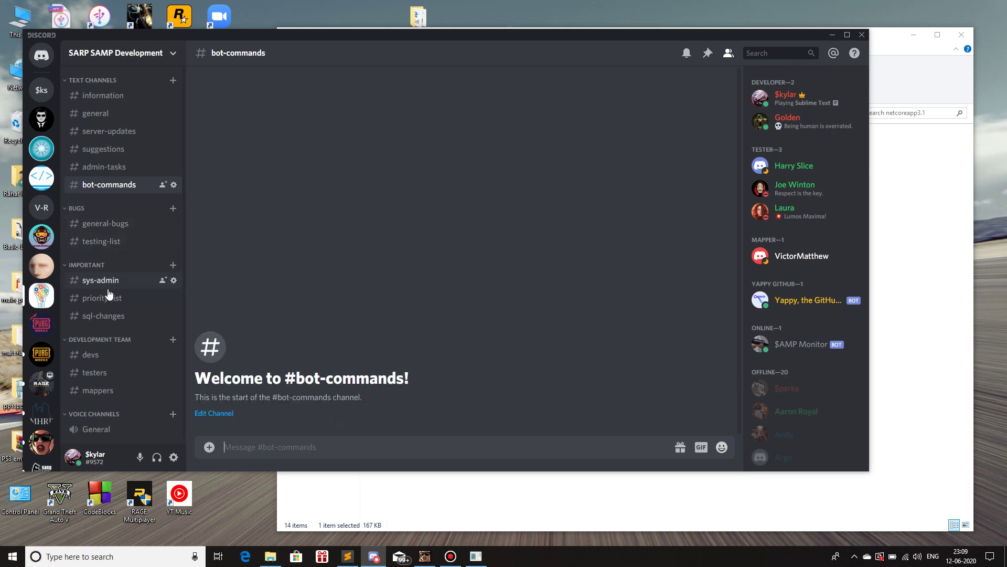
- Post "This is a suggestion." as a code block in the suggestions channel
click(103, 149)
click(381, 440)
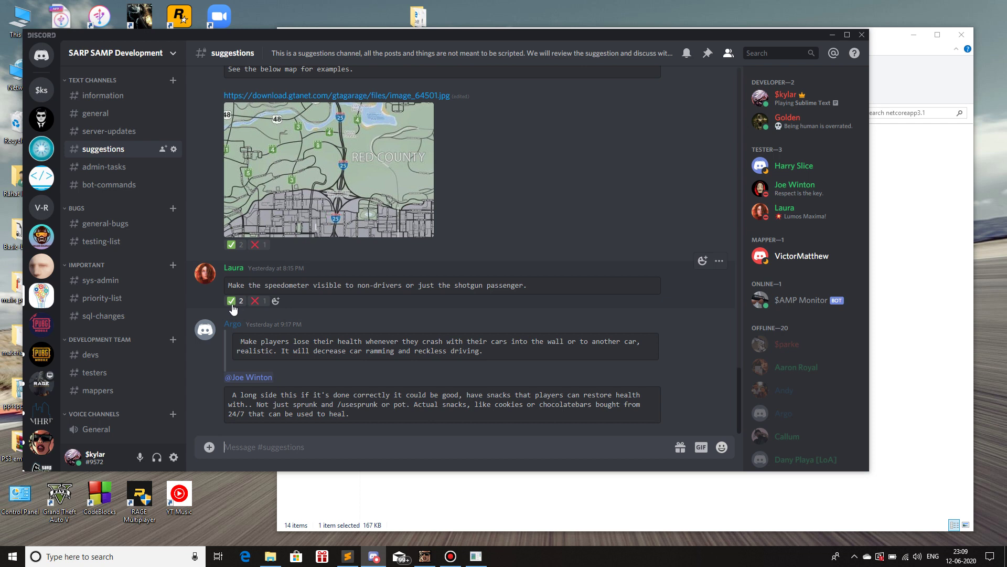
mouse_move(249, 305)
click(302, 441)
text(```)
key(shift+Return)
text(Thi)
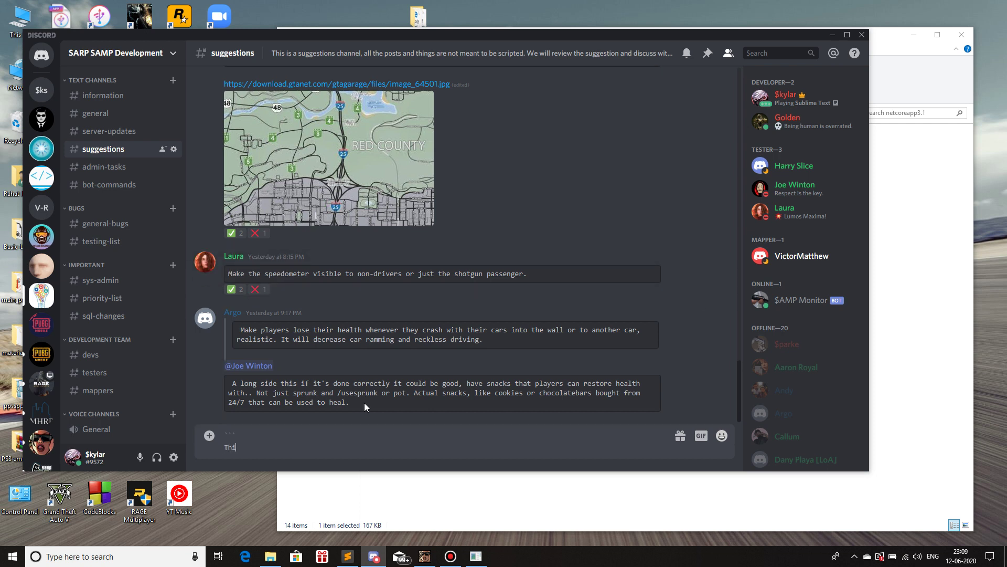
text(s is a suggestion.)
key(shift+Return)
text(```)
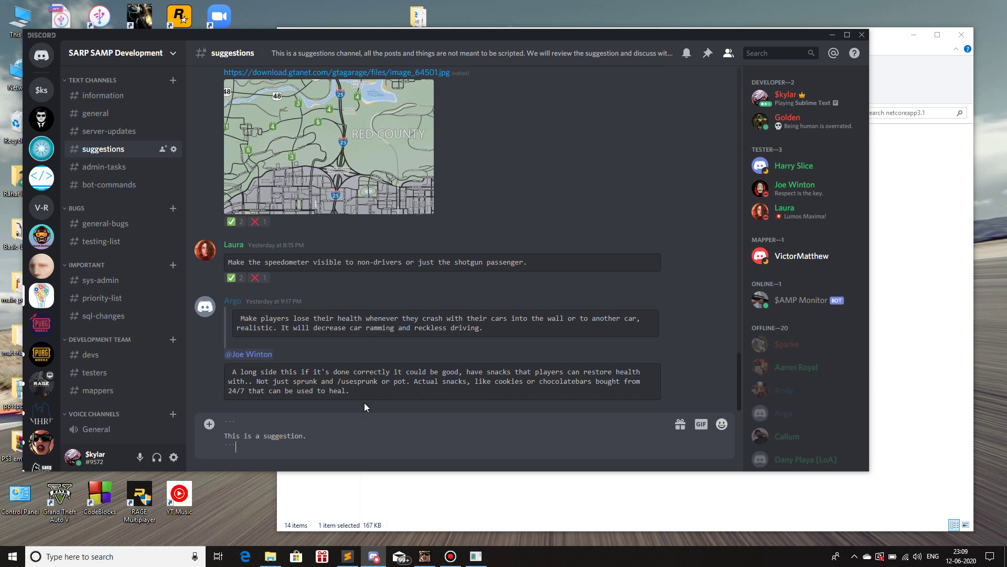
key(Return)
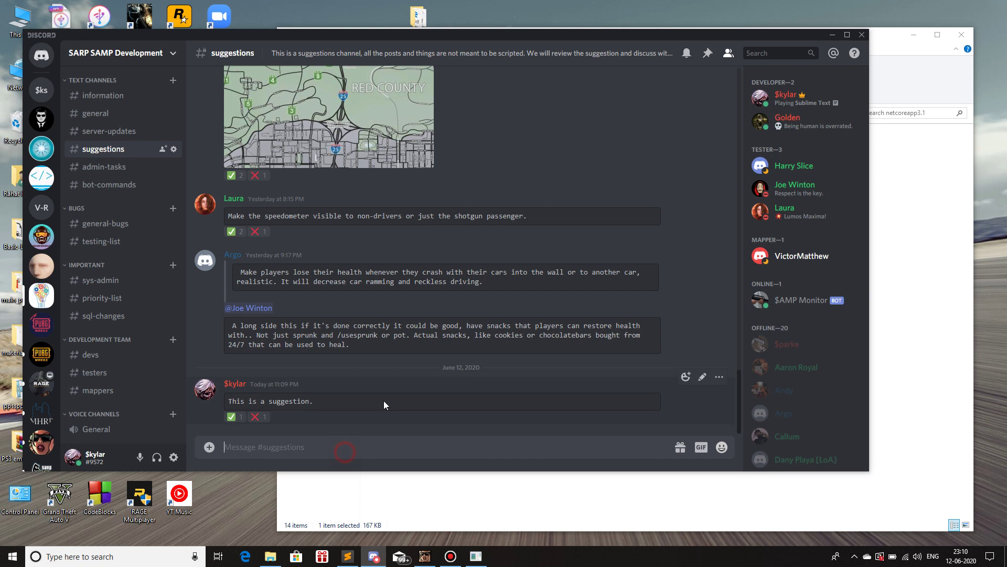
- Remove the test suggestion from the suggestions channel by sending !purge 2
text(!purge 2)
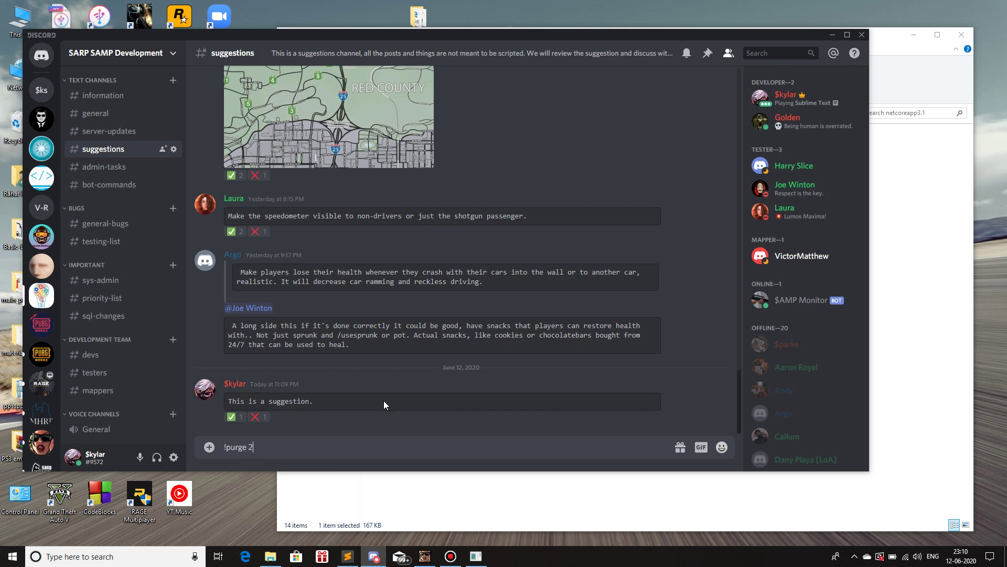
key(Return)
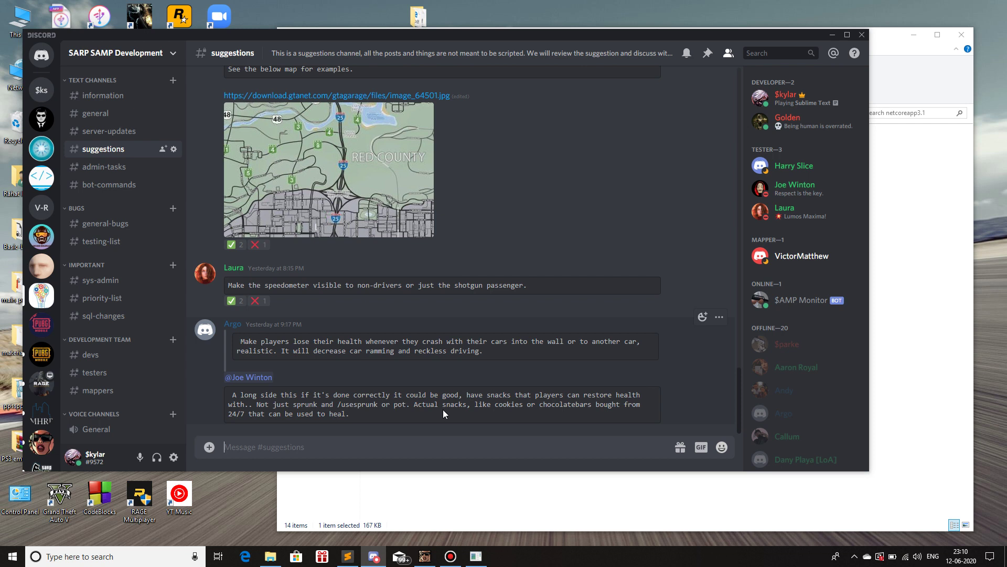
- Minimize Discord and bring the SAMP_Monitor console forward, moving it to view its logged server queries
click(833, 34)
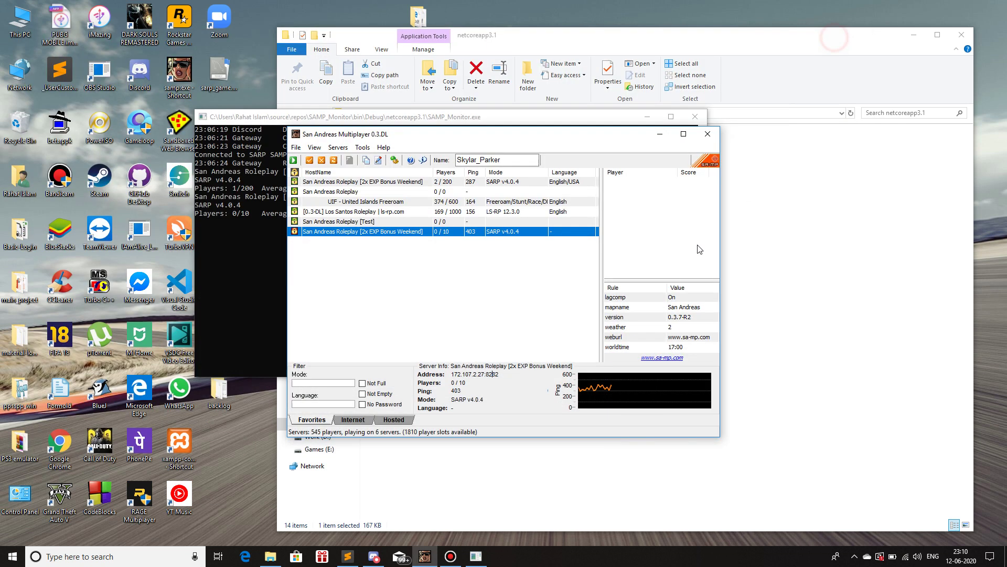
click(237, 290)
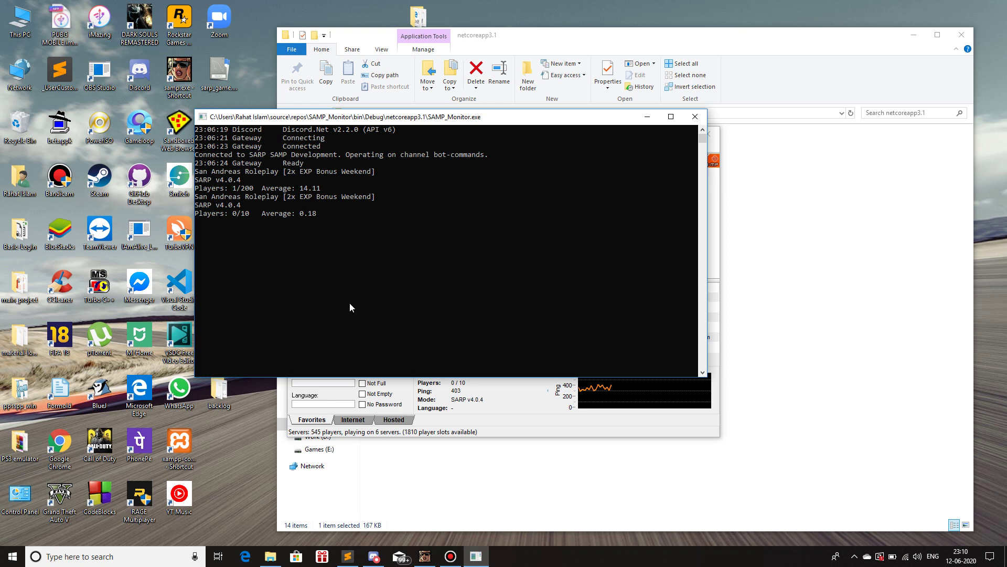
drag(440, 121, 306, 110)
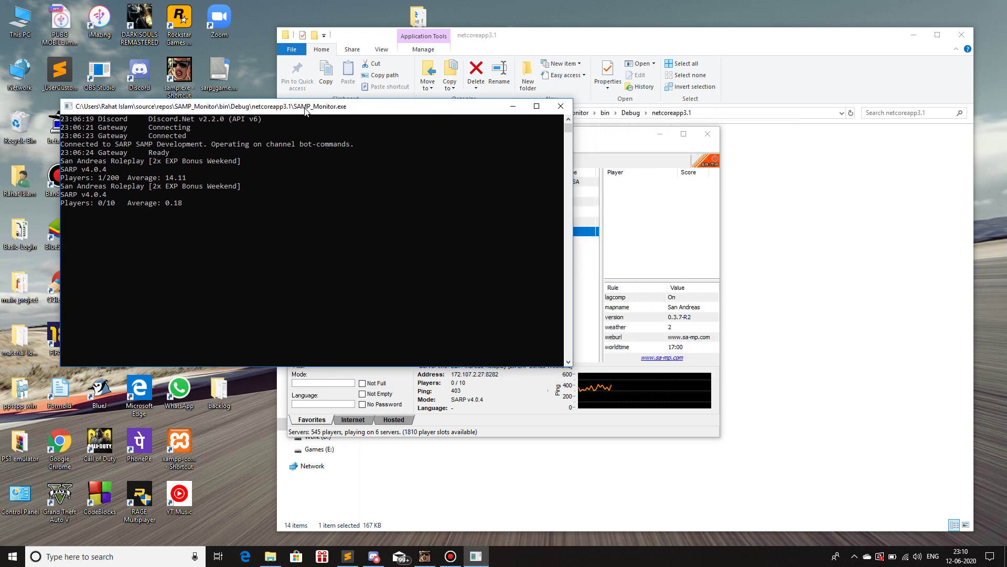